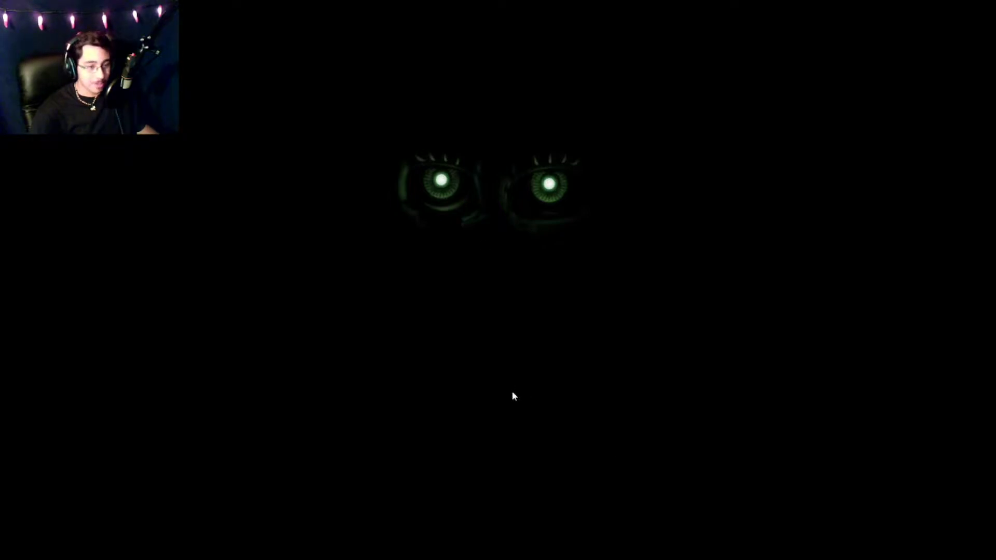
Step: Inspect the FNAF World eyes image and expand the page head to read the hidden meta tags
{"action": "right_click", "coordinate": [614, 384]}
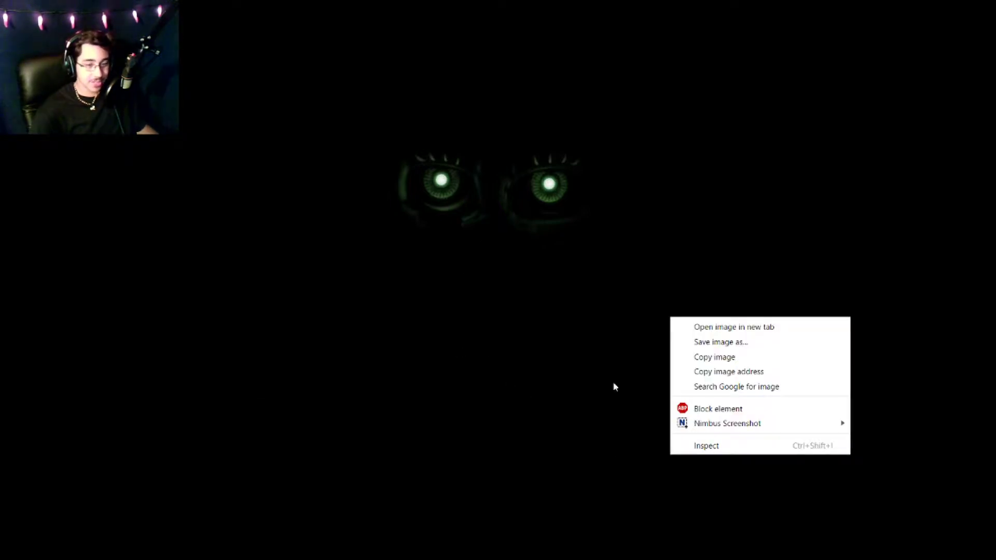
{"action": "left_click", "coordinate": [708, 444]}
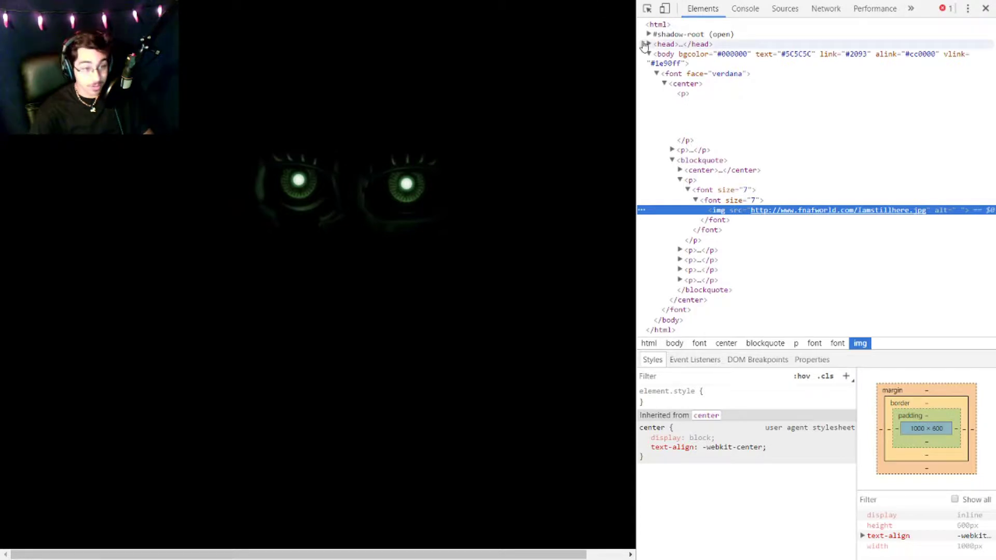
{"action": "left_click", "coordinate": [649, 45]}
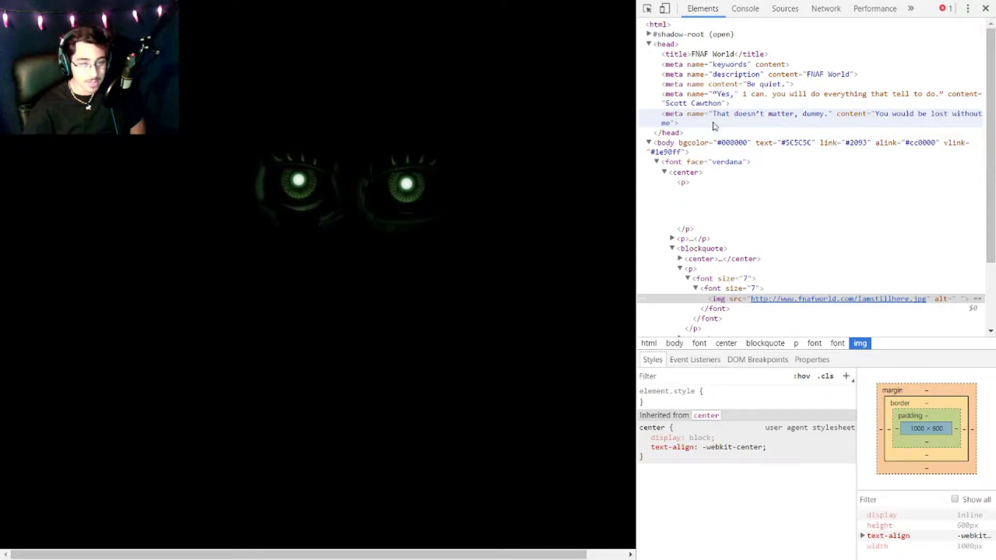
{"action": "scroll", "coordinate": [755, 205], "scroll_direction": "down", "scroll_amount": 2}
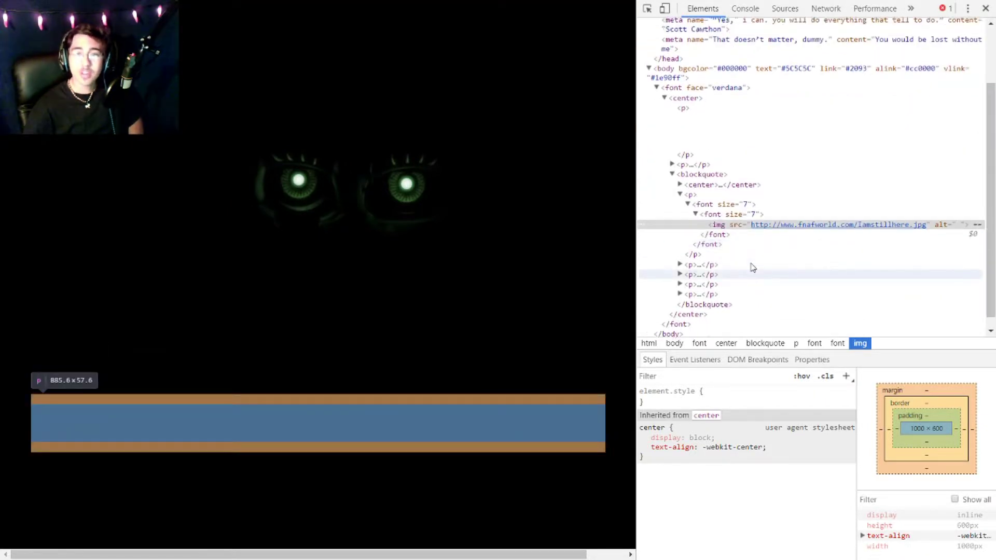
{"action": "scroll", "coordinate": [749, 266], "scroll_direction": "up", "scroll_amount": 2}
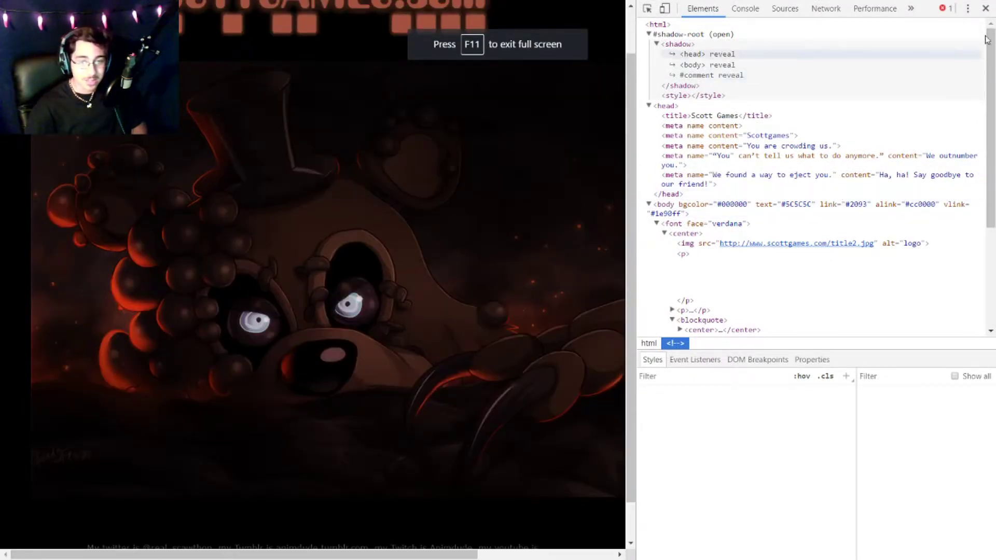
Step: Close DevTools, look over the Scott Games bear artwork and footer note, and bring up the page's context menu
{"action": "key", "text": "F12"}
{"action": "scroll", "coordinate": [126, 306], "scroll_direction": "down", "scroll_amount": 1}
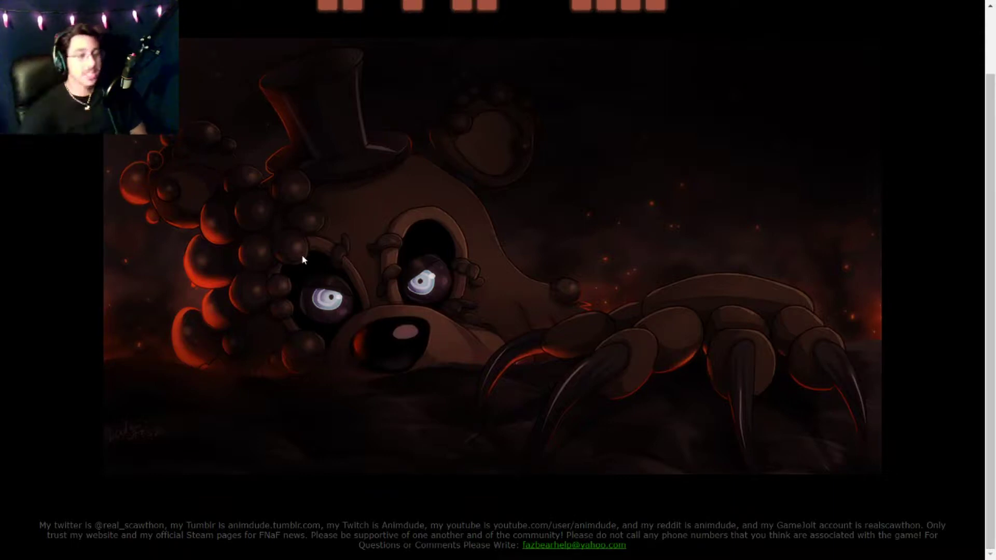
{"action": "scroll", "coordinate": [178, 347], "scroll_direction": "up", "scroll_amount": 2}
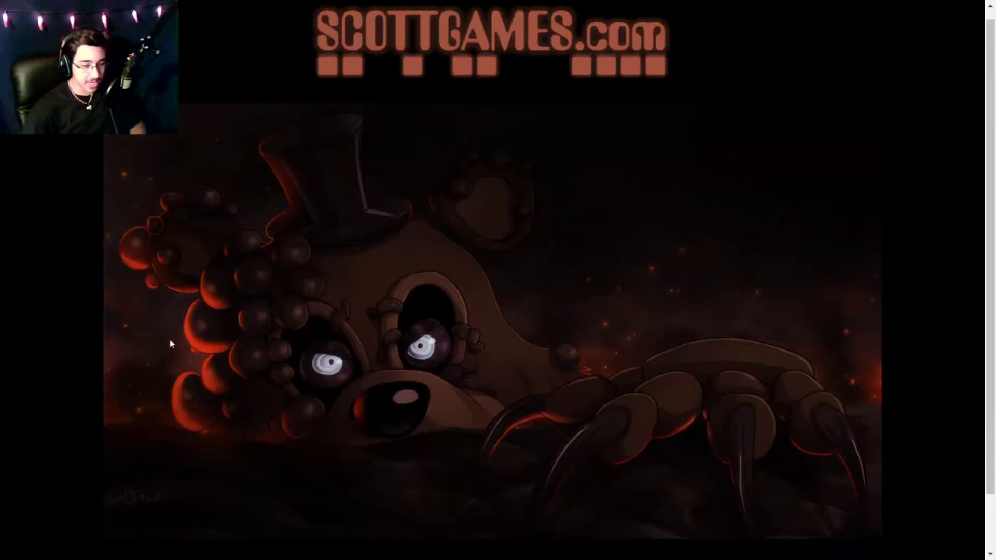
{"action": "scroll", "coordinate": [126, 397], "scroll_direction": "down", "scroll_amount": 1}
{"action": "scroll", "coordinate": [125, 403], "scroll_direction": "down", "scroll_amount": 1}
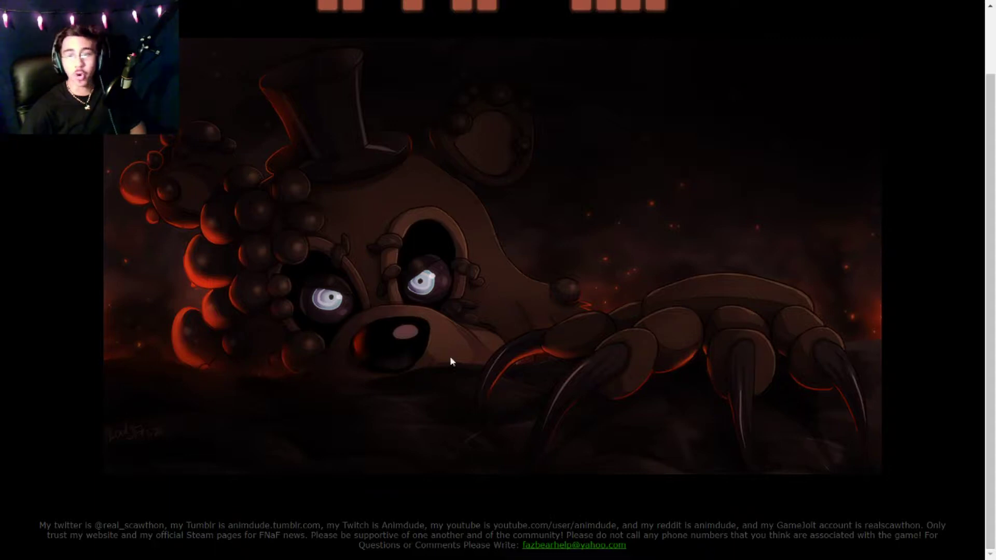
{"action": "scroll", "coordinate": [481, 331], "scroll_direction": "up", "scroll_amount": 2}
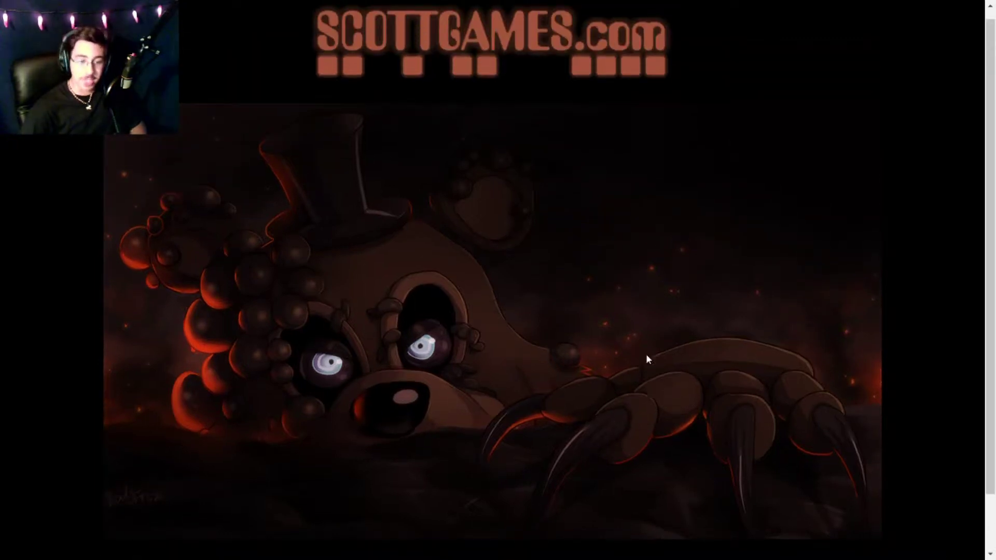
{"action": "right_click", "coordinate": [903, 269]}
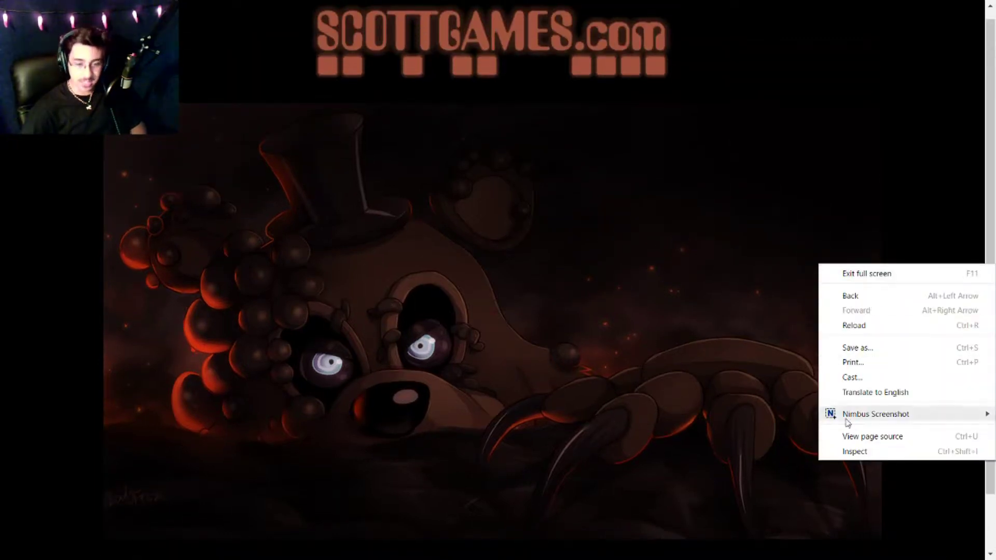
Step: Inspect the Scott Games page, expand its head to read the hidden meta tags, then close DevTools
{"action": "left_click", "coordinate": [855, 449]}
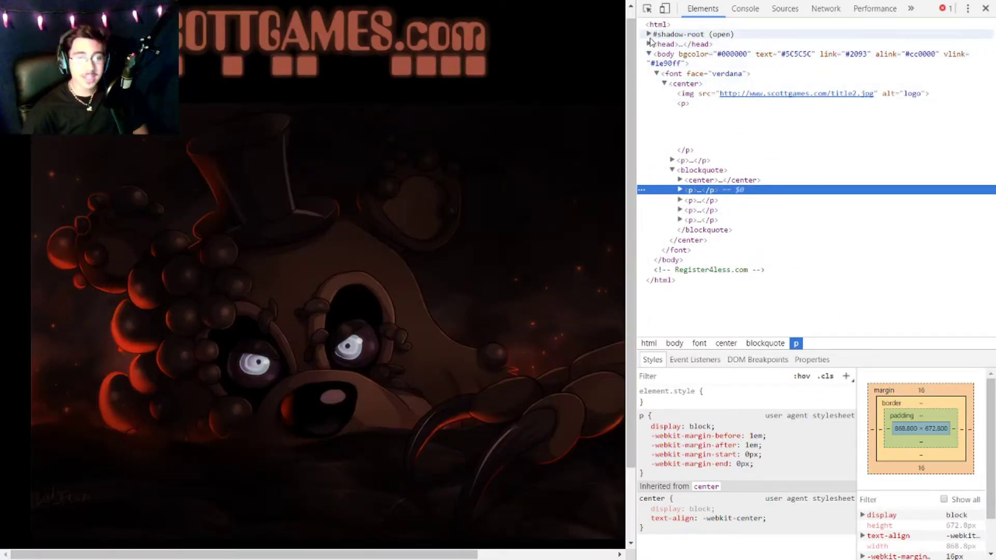
{"action": "right_click", "coordinate": [646, 45]}
{"action": "left_click", "coordinate": [659, 40]}
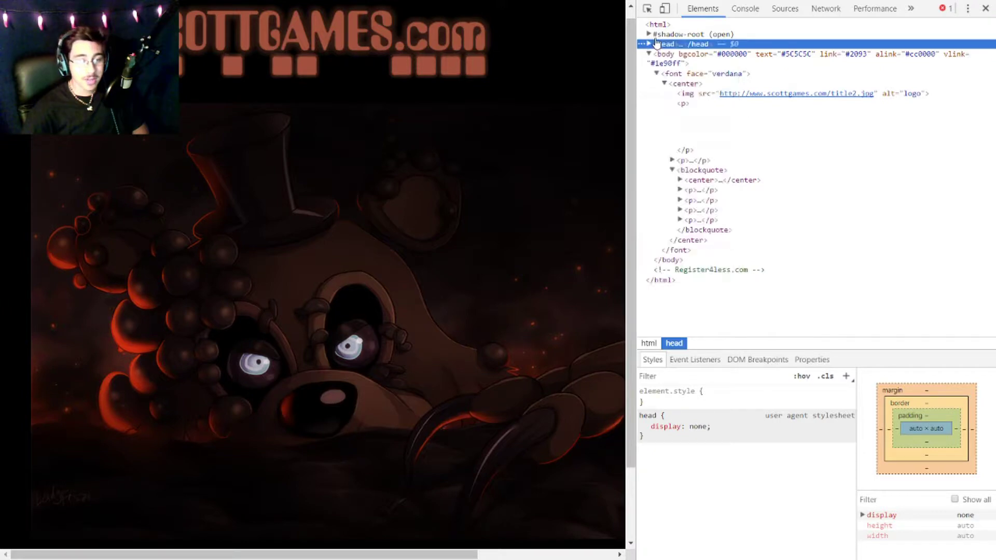
{"action": "left_click", "coordinate": [654, 35]}
{"action": "left_click", "coordinate": [649, 46]}
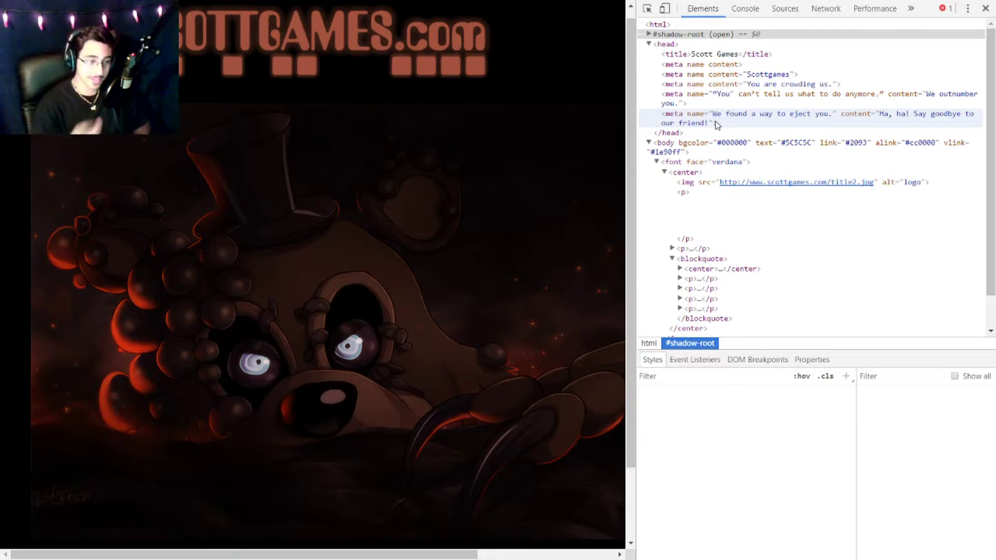
{"action": "left_click", "coordinate": [986, 8]}
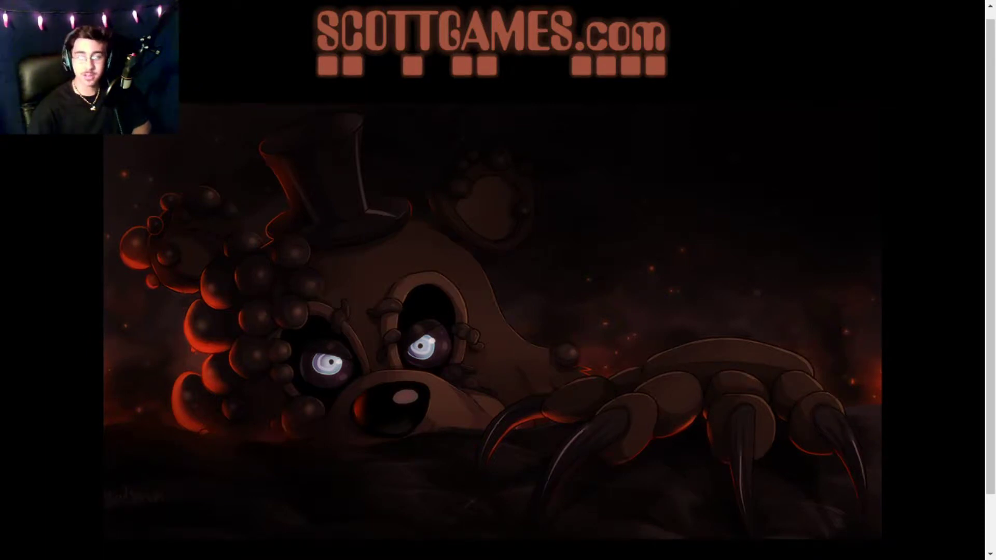
{"action": "key", "text": "F11"}
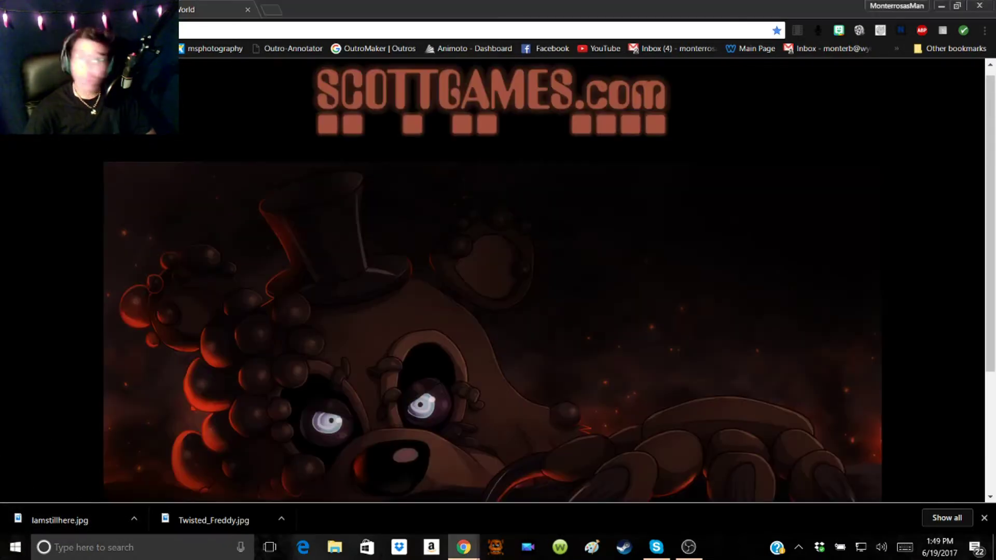
Step: Scroll through the Scott Games bear artwork page outside full screen
{"action": "scroll", "coordinate": [250, 364], "scroll_direction": "down", "scroll_amount": 3}
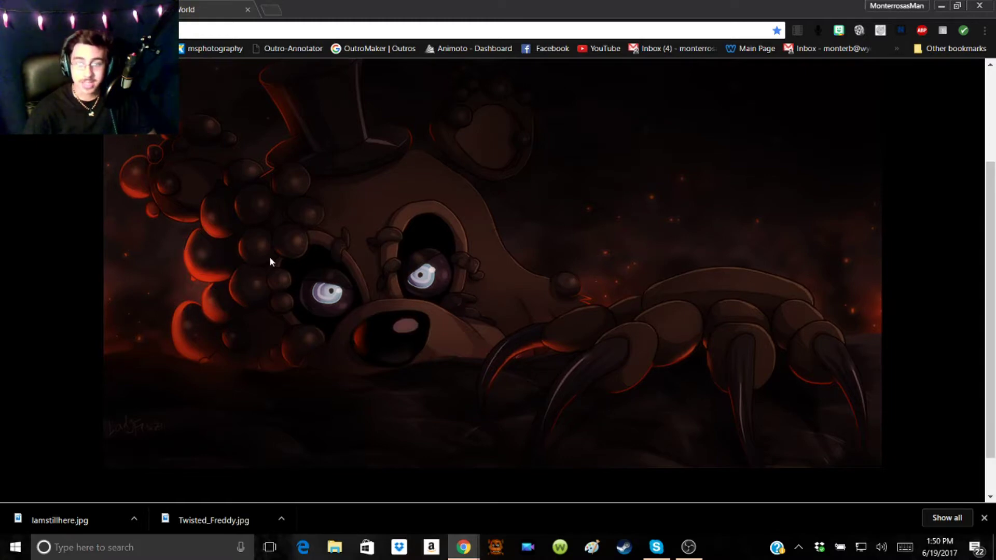
{"action": "scroll", "coordinate": [319, 348], "scroll_direction": "up", "scroll_amount": 3}
{"action": "scroll", "coordinate": [319, 344], "scroll_direction": "down", "scroll_amount": 2}
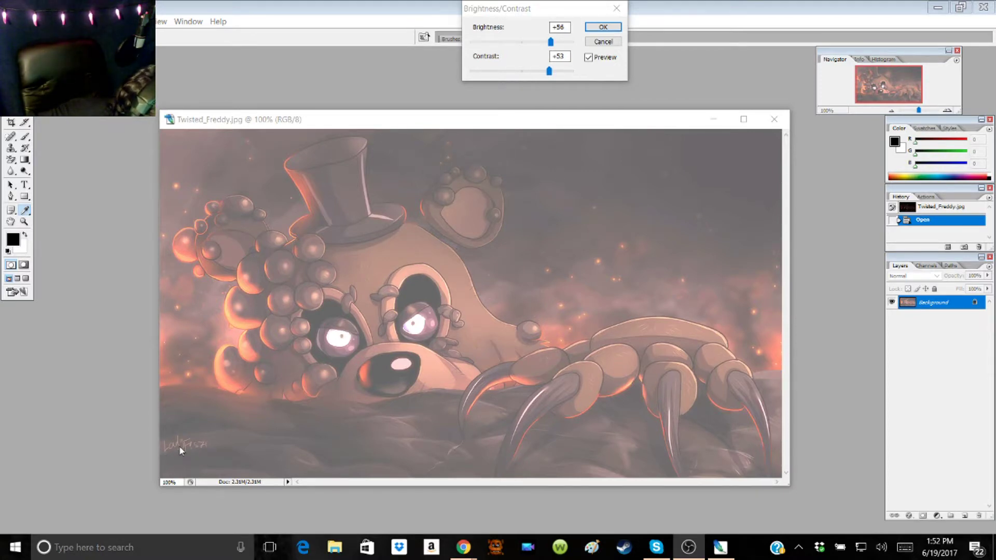
{"action": "key", "text": "l"}
{"action": "key", "text": "a"}
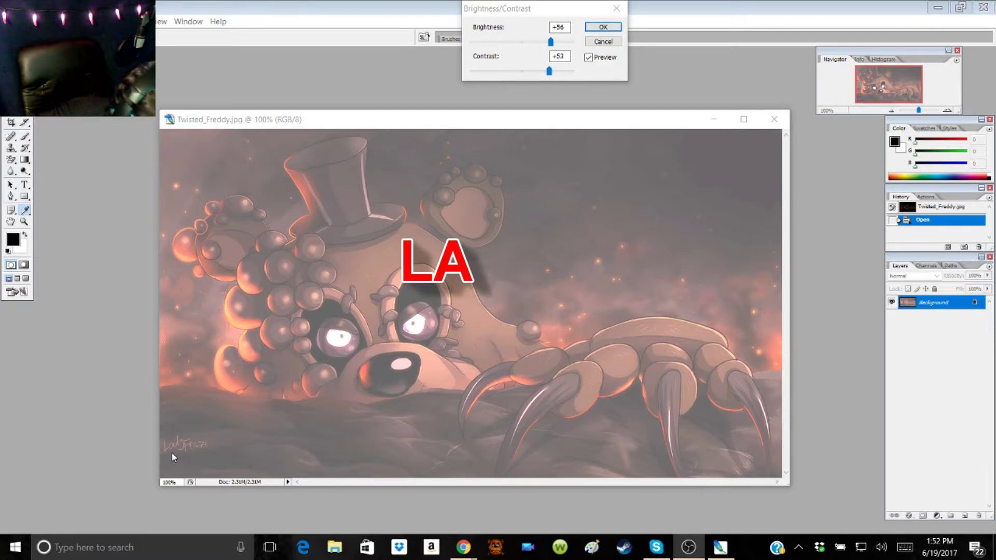
{"action": "key", "text": "d"}
{"action": "key", "text": "y"}
{"action": "key", "text": "f"}
{"action": "key", "text": "i"}
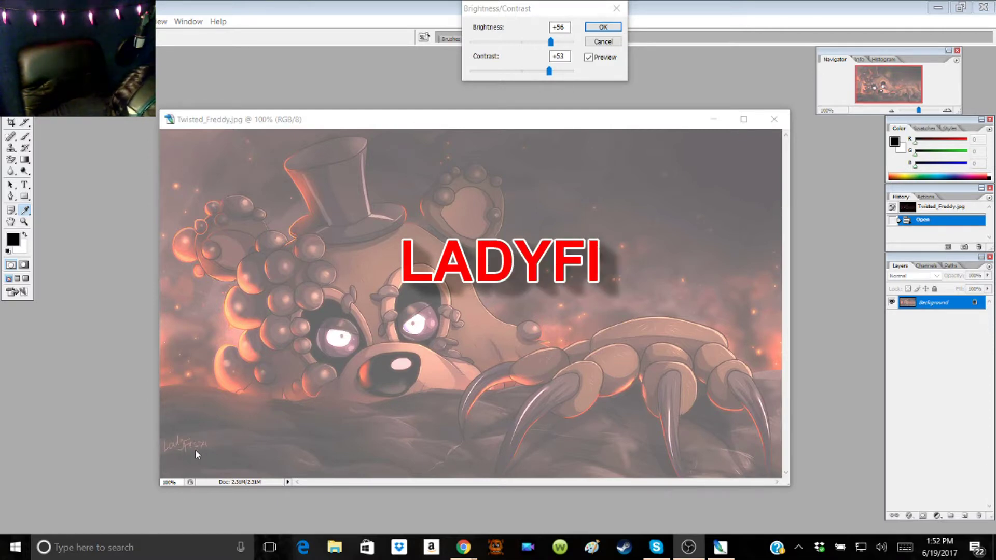
{"action": "key", "text": "s"}
{"action": "key", "text": "z"}
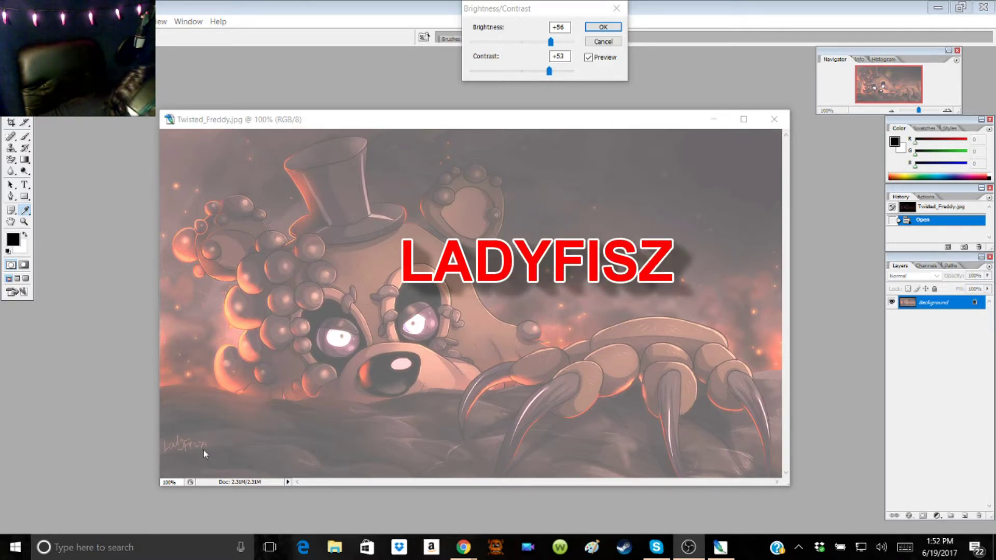
{"action": "key", "text": "i"}
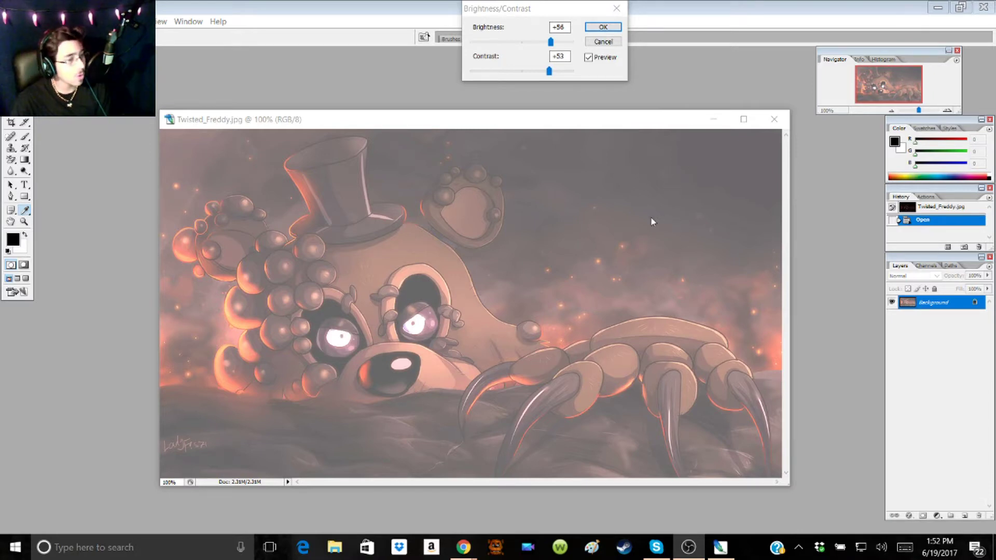
Step: Raise the Twisted_Freddy image's contrast in Brightness/Contrast, then ease it back down slightly
{"action": "left_click", "coordinate": [549, 71]}
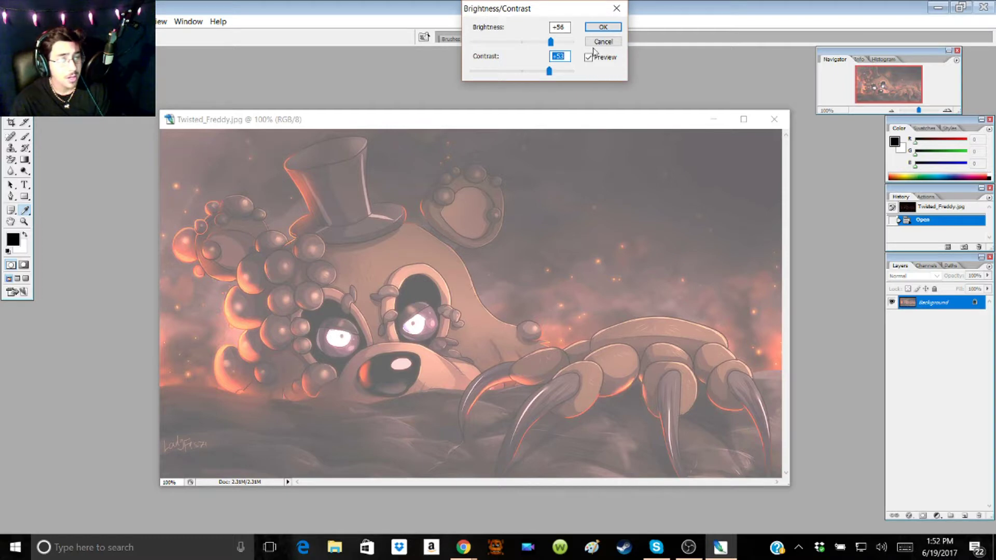
{"action": "left_click_drag", "start_coordinate": [549, 71], "coordinate": [540, 47]}
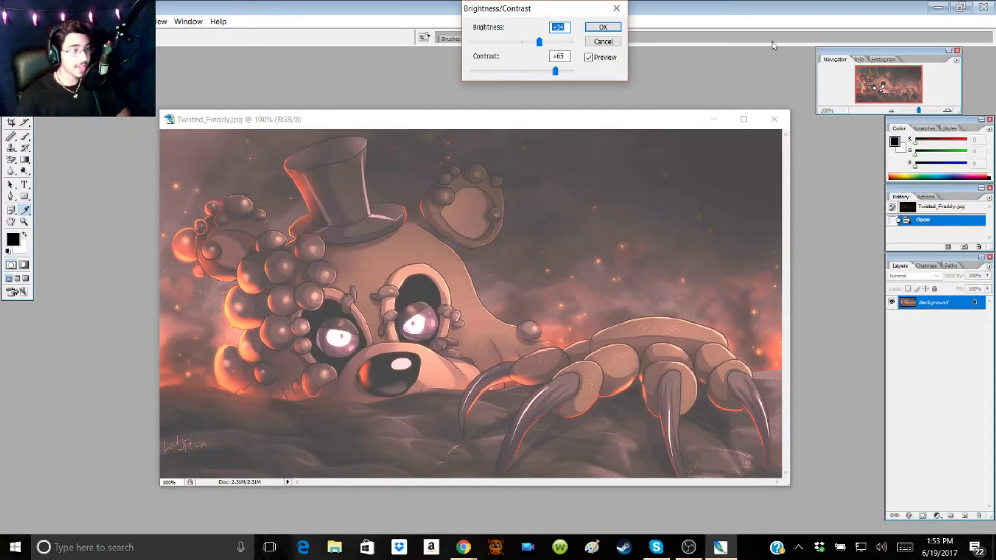
{"action": "mouse_move", "coordinate": [556, 71]}
{"action": "left_mouse_down"}
{"action": "mouse_move", "coordinate": [463, 77]}
{"action": "mouse_move", "coordinate": [576, 76]}
{"action": "mouse_move", "coordinate": [568, 76]}
{"action": "left_mouse_up"}
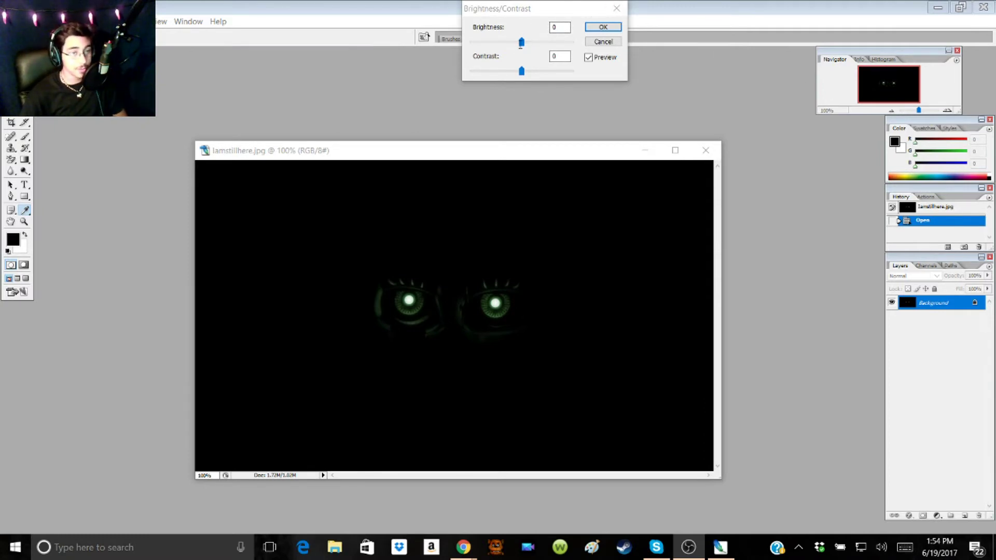
Step: Brighten Iamstillhere.jpg to Brightness +68 with contrast lowered near zero to expose the glowing eyes
{"action": "left_click_drag", "start_coordinate": [522, 42], "coordinate": [559, 69]}
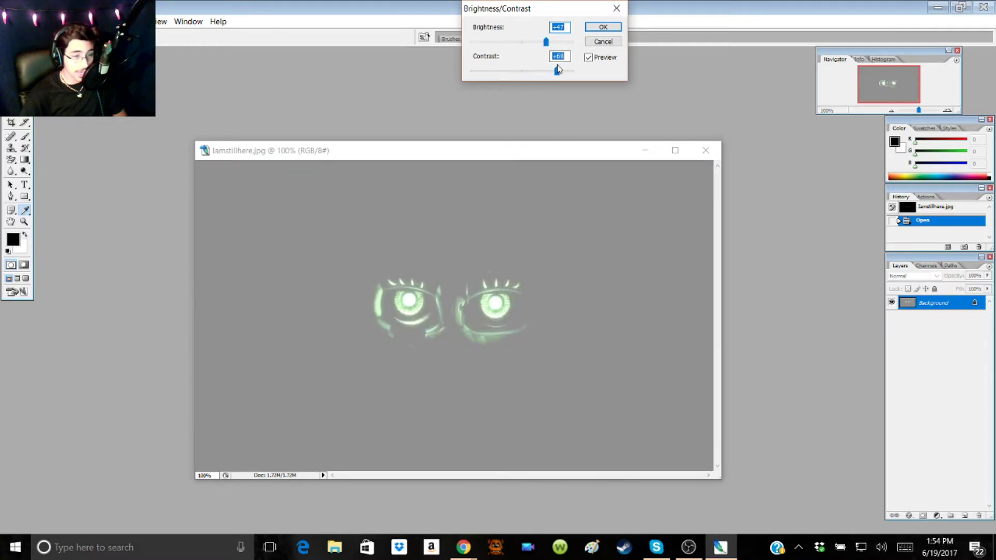
{"action": "left_click_drag", "start_coordinate": [558, 69], "coordinate": [573, 42]}
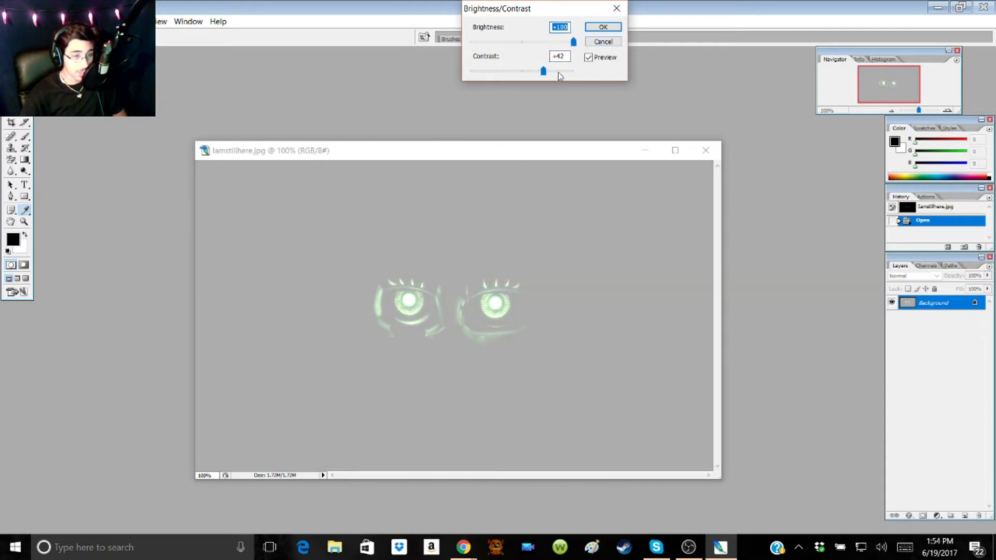
{"action": "mouse_move", "coordinate": [539, 74]}
{"action": "left_mouse_down"}
{"action": "mouse_move", "coordinate": [527, 75]}
{"action": "mouse_move", "coordinate": [536, 76]}
{"action": "left_mouse_up"}
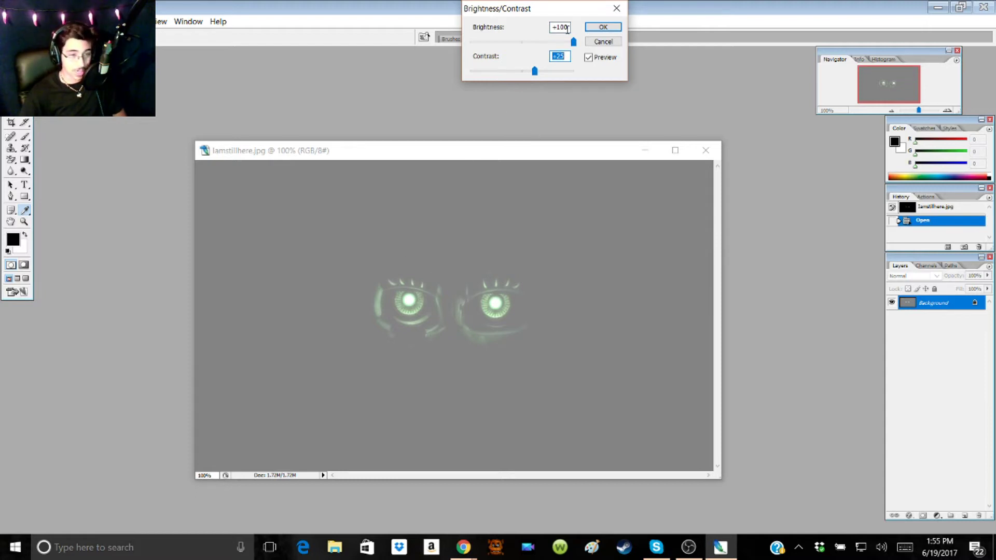
{"action": "left_click_drag", "start_coordinate": [574, 42], "coordinate": [521, 73]}
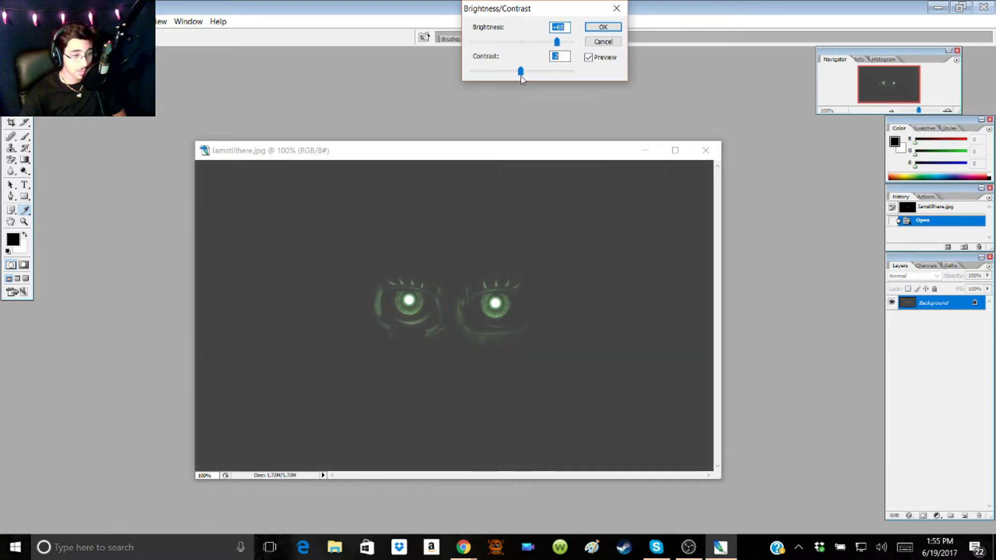